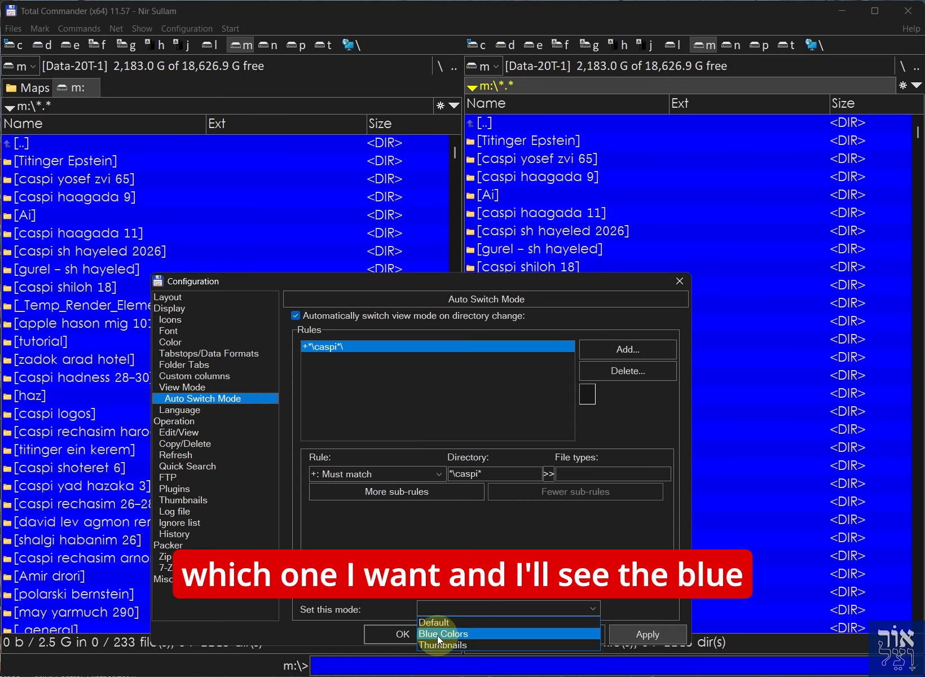
Assign the Blue Colors view mode to the *\caspi* rule, apply it, and confirm the configuration
{"action": "left_click", "coordinate": [435, 633]}
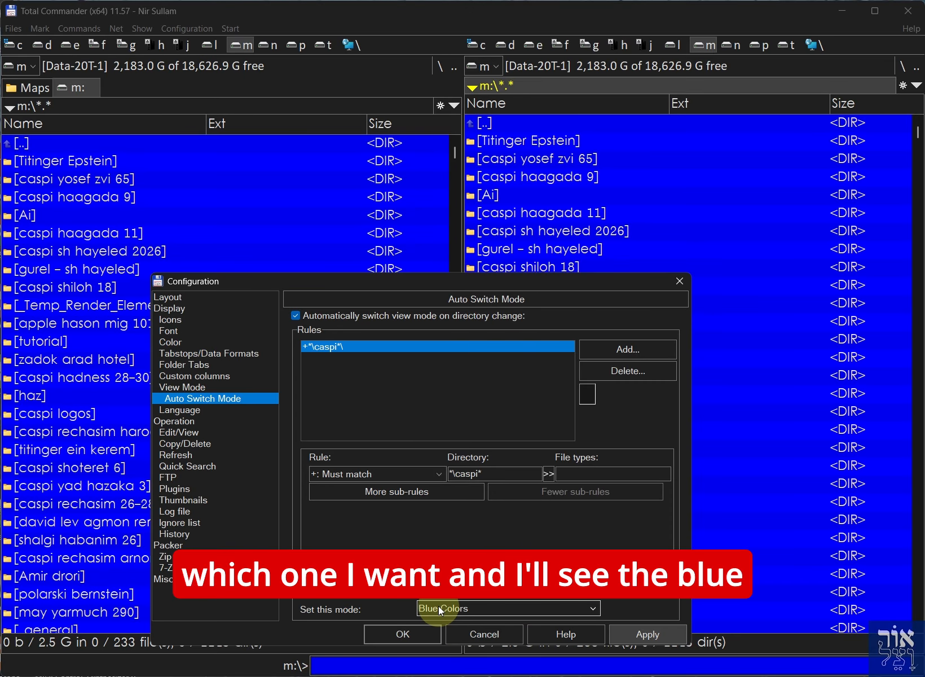
{"action": "left_click", "coordinate": [626, 635]}
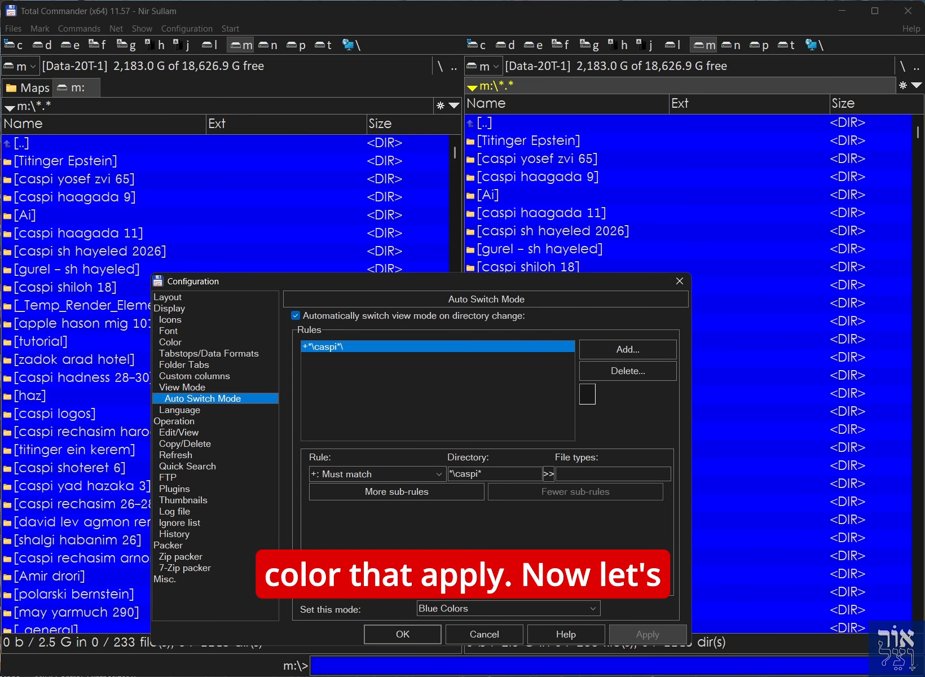
{"action": "left_click_drag", "start_coordinate": [418, 294], "coordinate": [272, 162]}
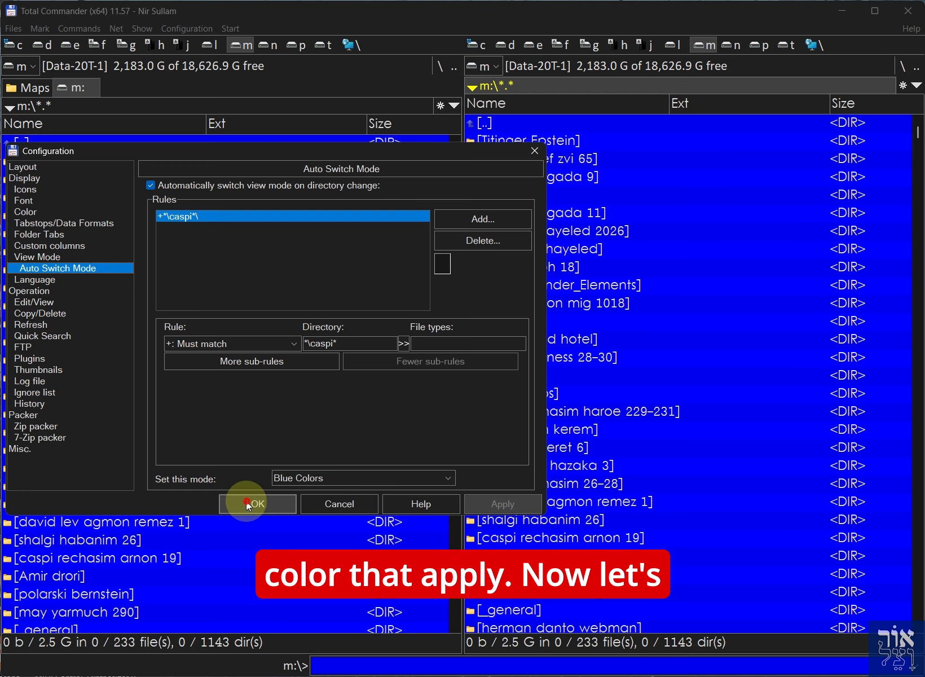
{"action": "left_click", "coordinate": [254, 502]}
Open caspi haagada 11 to check its colours, then return to the drive root
{"action": "left_click", "coordinate": [496, 212]}
{"action": "key", "text": "Return"}
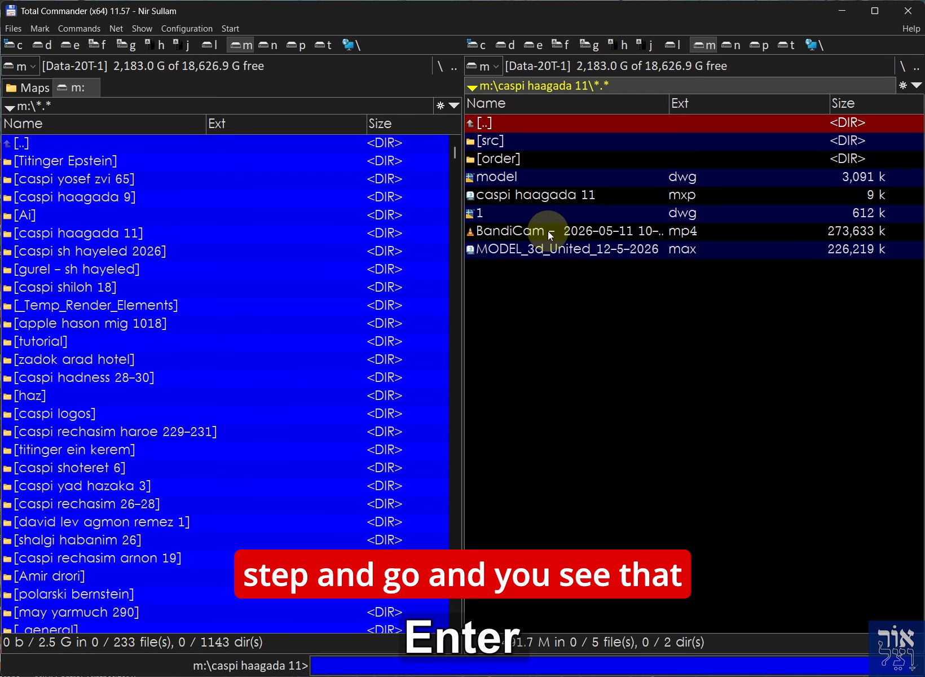
{"action": "key", "text": "Return"}
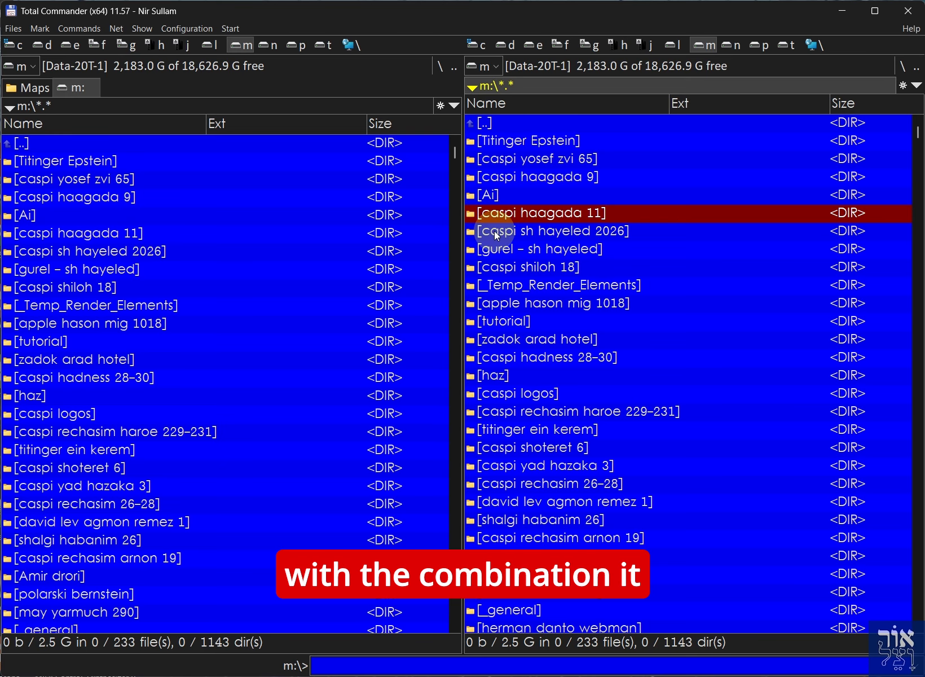
Add a second, empty rule in the Auto Switch Mode options
{"action": "left_click", "coordinate": [187, 29]}
{"action": "left_click", "coordinate": [191, 44]}
{"action": "left_click", "coordinate": [241, 276]}
{"action": "left_click", "coordinate": [646, 228]}
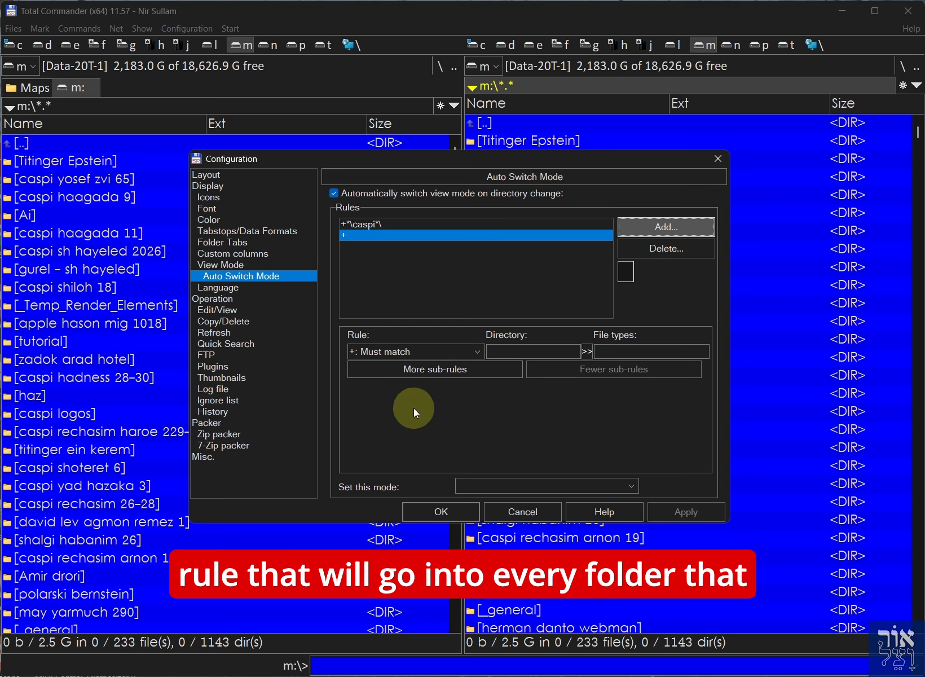
Give the new rule the directory pattern *\output and the Thumbnails view mode
{"action": "left_click", "coordinate": [518, 350]}
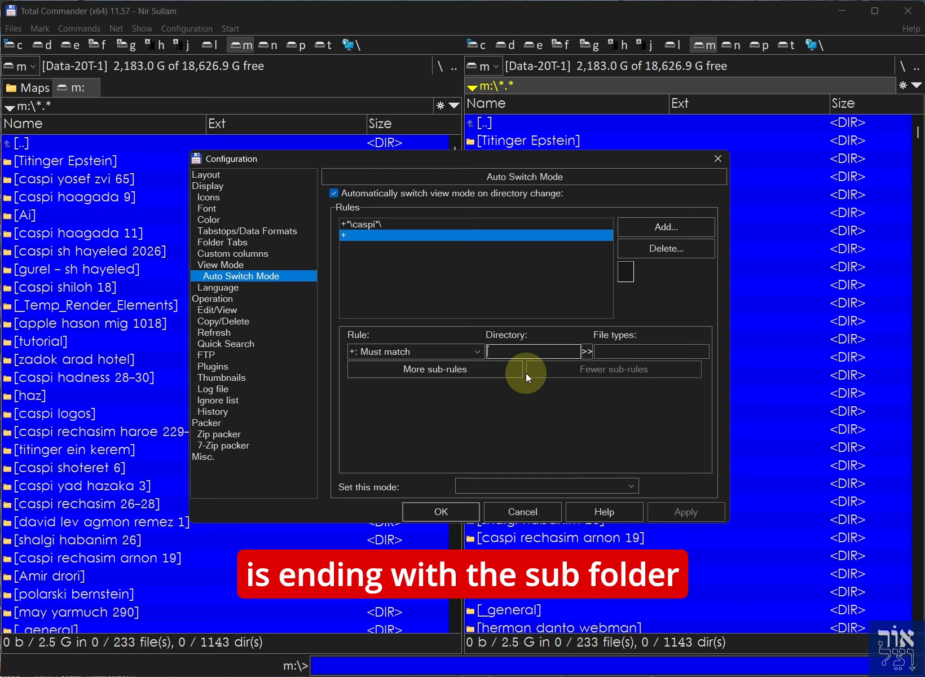
{"action": "type", "text": "*"}
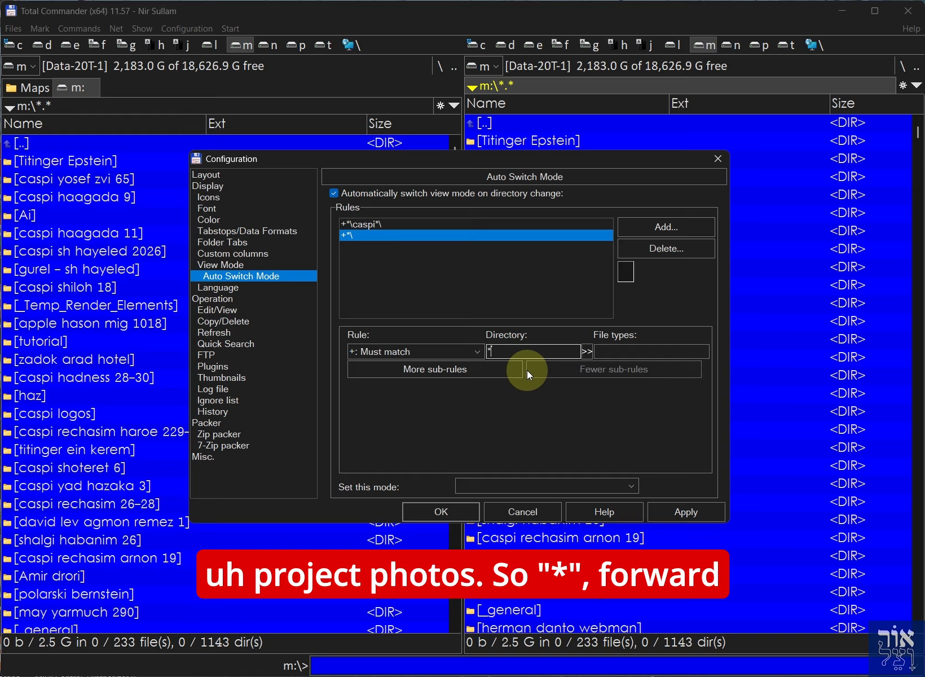
{"action": "type", "text": "\\"}
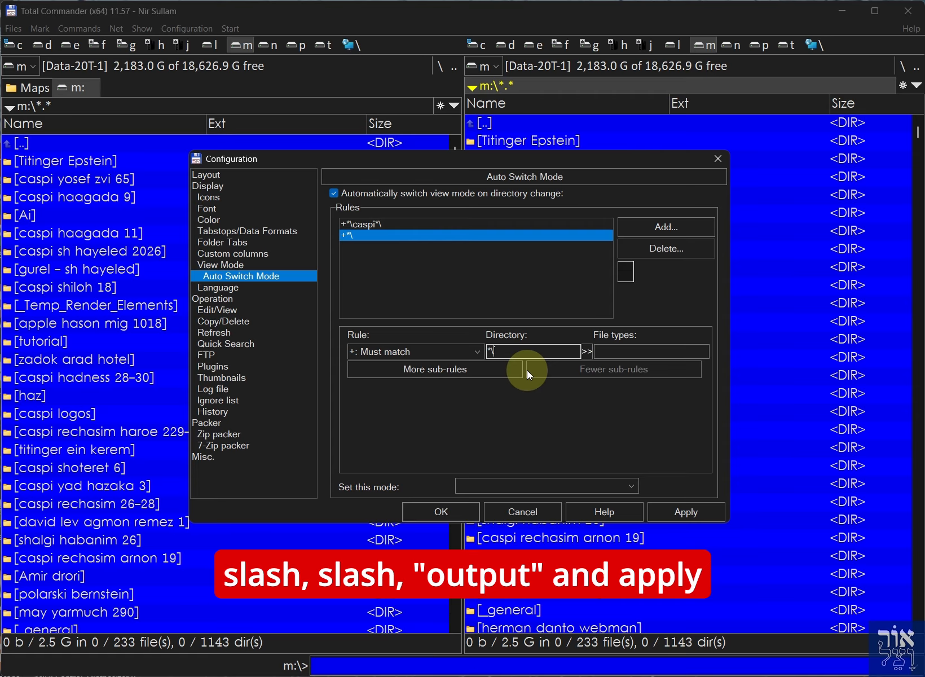
{"action": "type", "text": "output"}
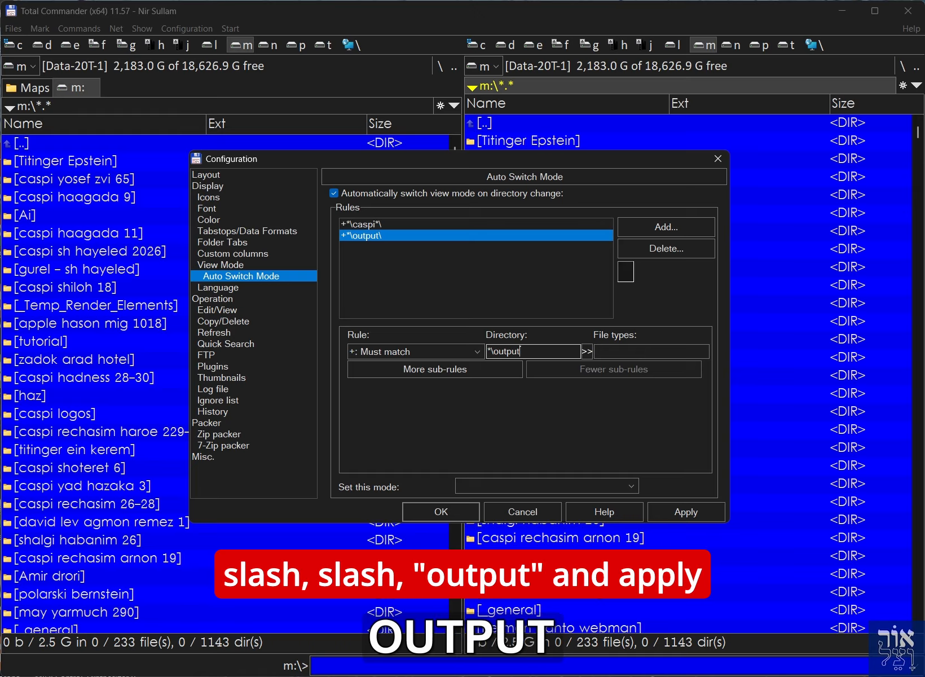
{"action": "left_click", "coordinate": [659, 510]}
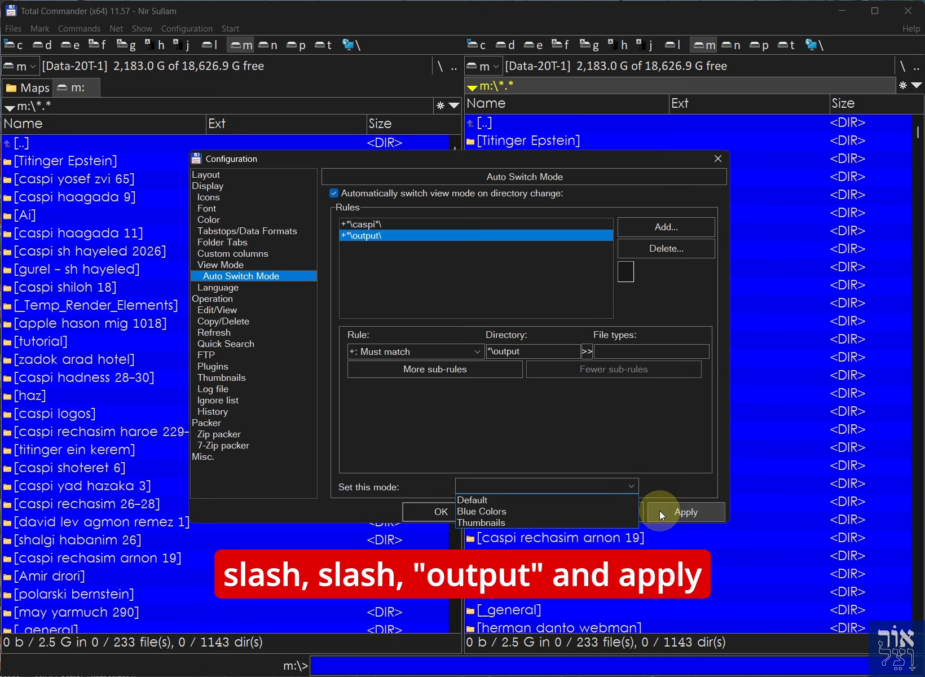
{"action": "left_click", "coordinate": [485, 523]}
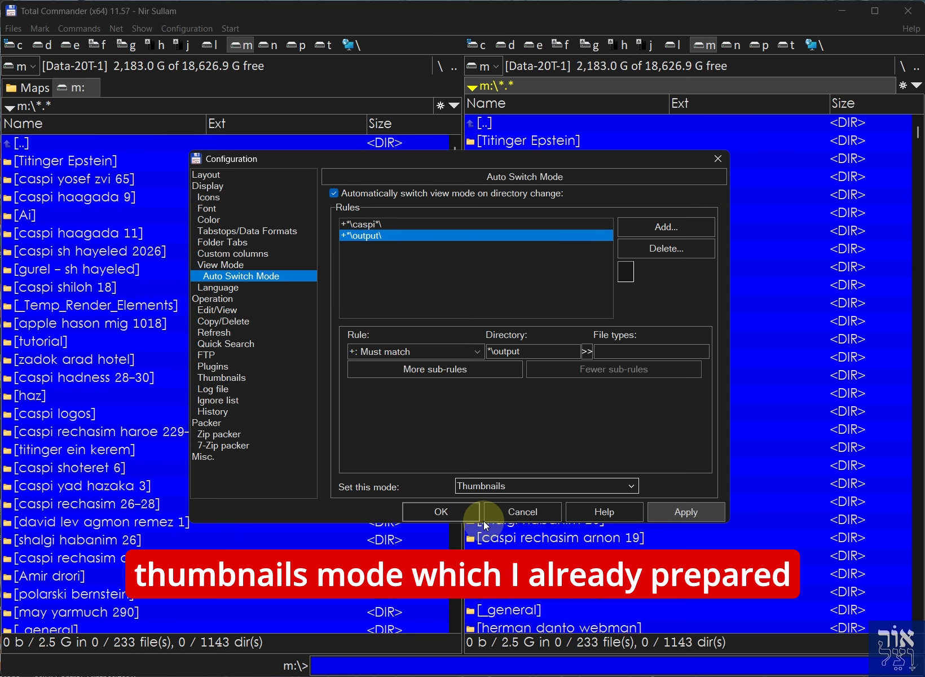
Review the defined view modes, save the rules, and open gurel - sh hayeled\output to see thumbnails
{"action": "left_click", "coordinate": [234, 265]}
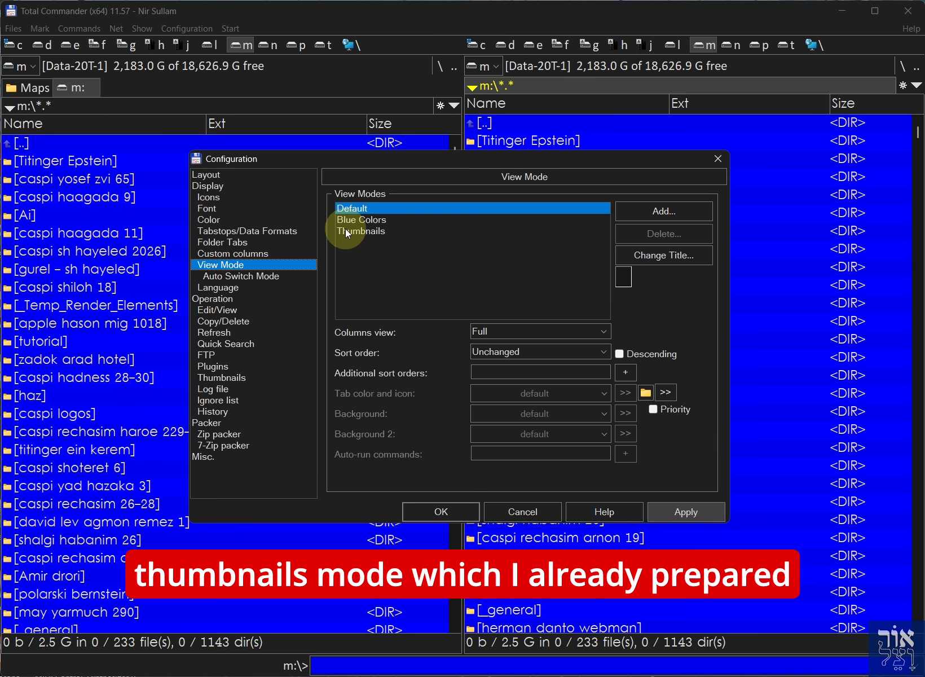
{"action": "left_click", "coordinate": [226, 287]}
{"action": "left_click", "coordinate": [448, 518]}
{"action": "left_click", "coordinate": [528, 249]}
{"action": "key", "text": "Return"}
{"action": "key", "text": "Return"}
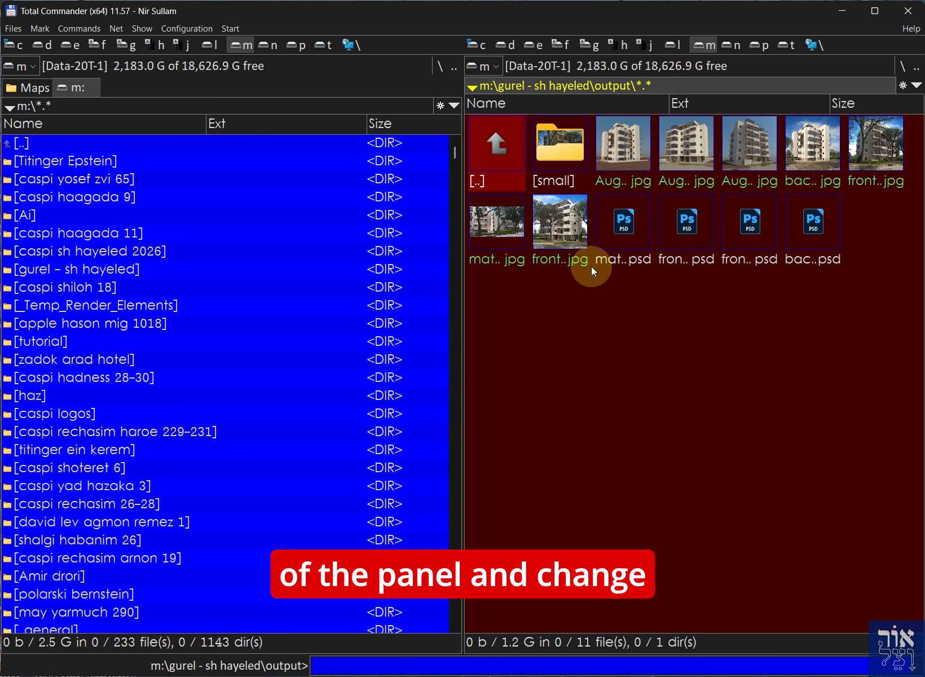
Go back from the output folder up to the drive's root folder
{"action": "double_click", "coordinate": [496, 141]}
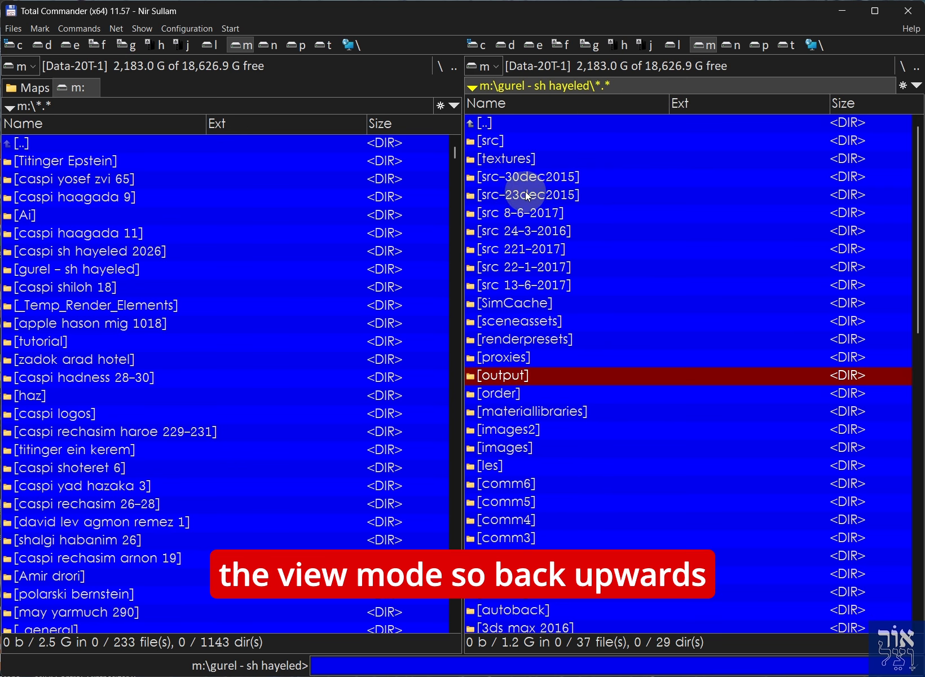
{"action": "key", "text": "Home"}
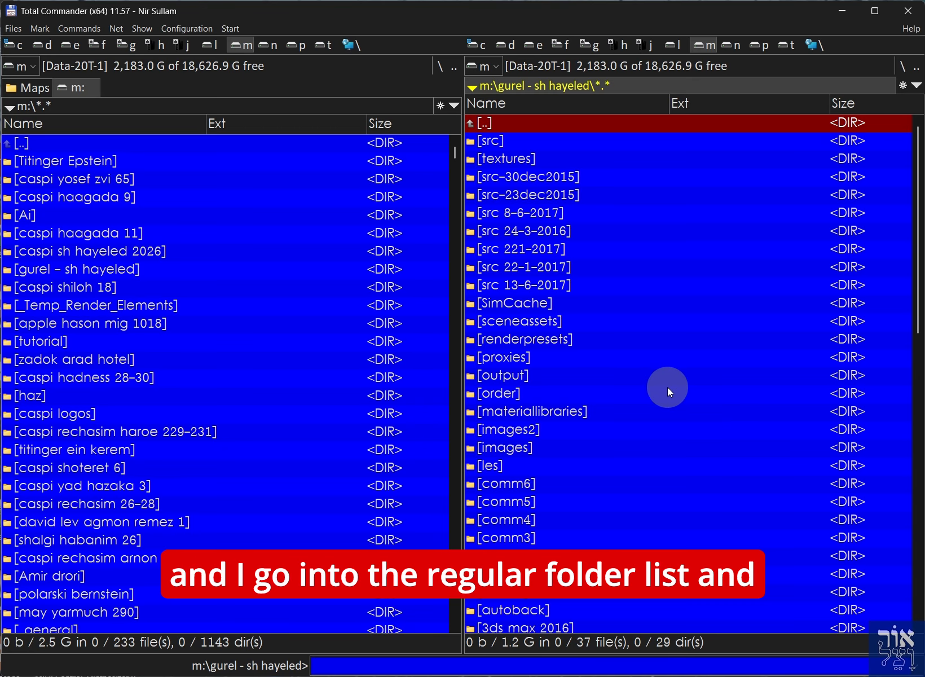
{"action": "key", "text": "Return"}
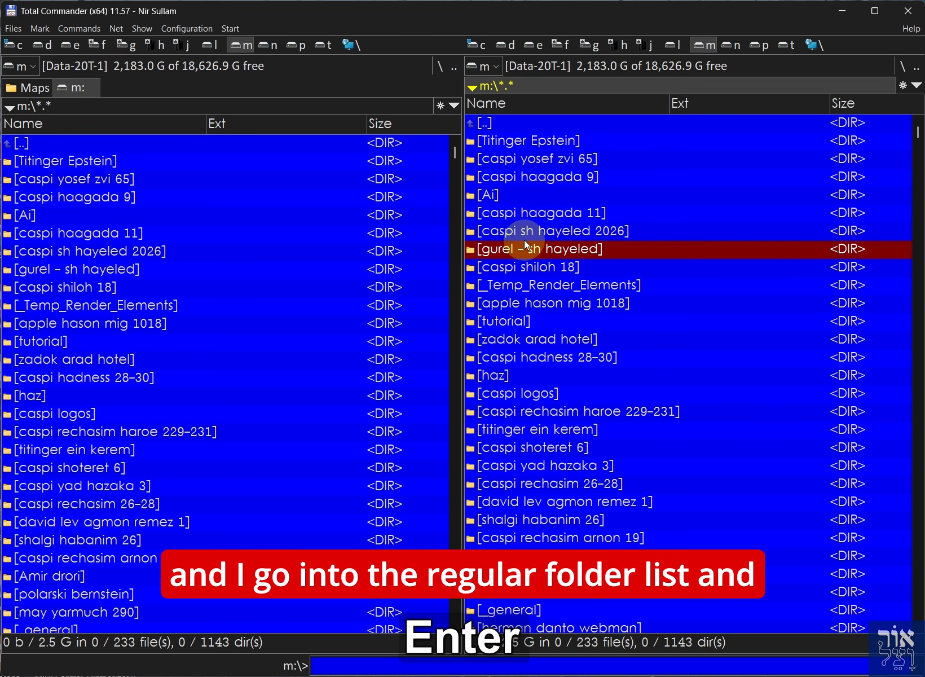
Compare views by opening caspi haagada 11, returning to the root, then opening Ai
{"action": "left_click", "coordinate": [496, 215]}
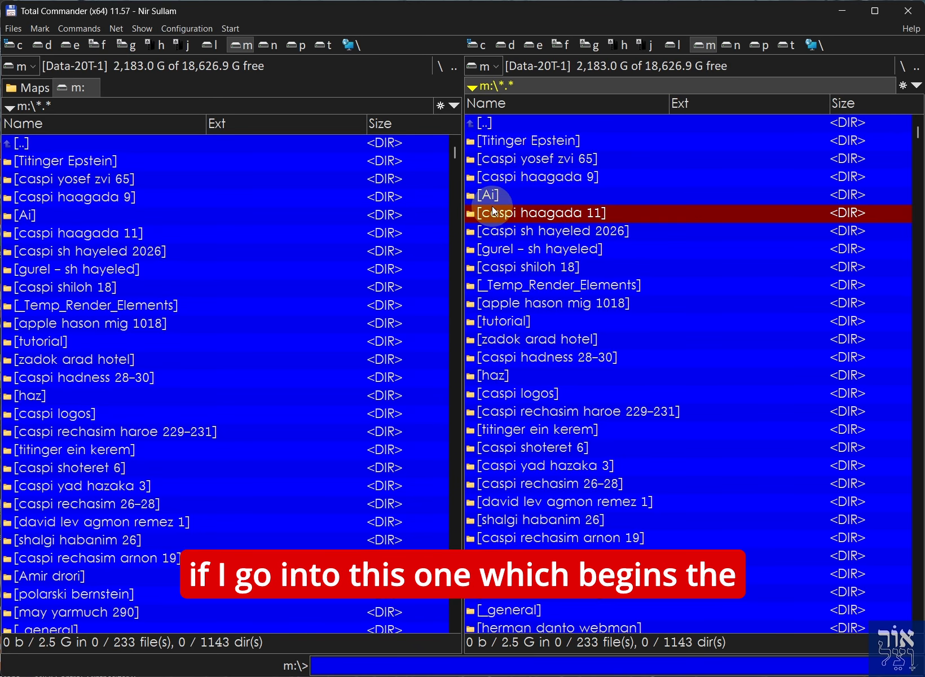
{"action": "key", "text": "Return"}
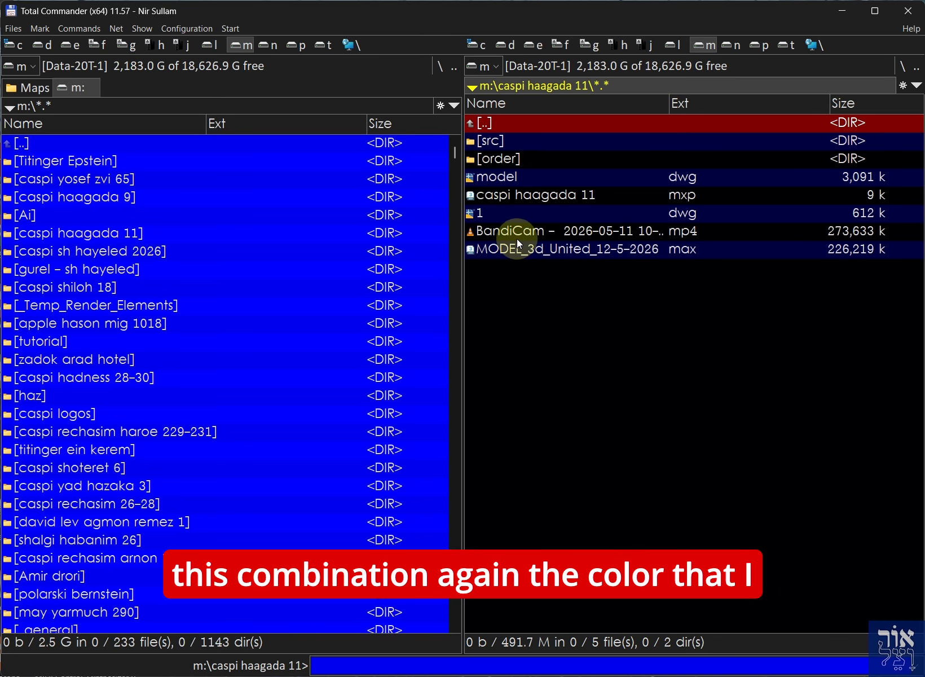
{"action": "key", "text": "Return"}
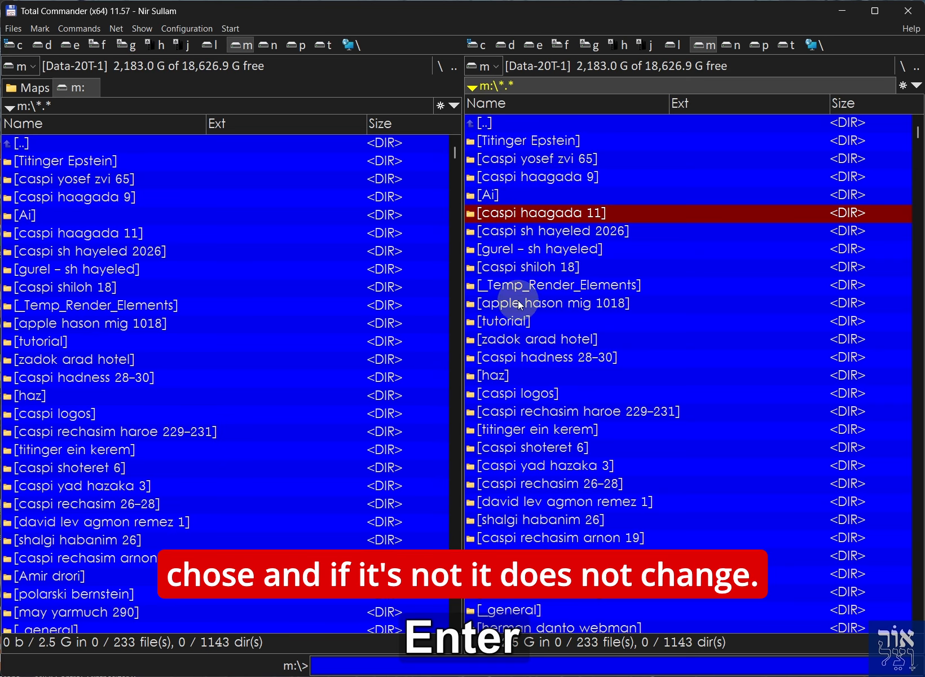
{"action": "left_click", "coordinate": [491, 195]}
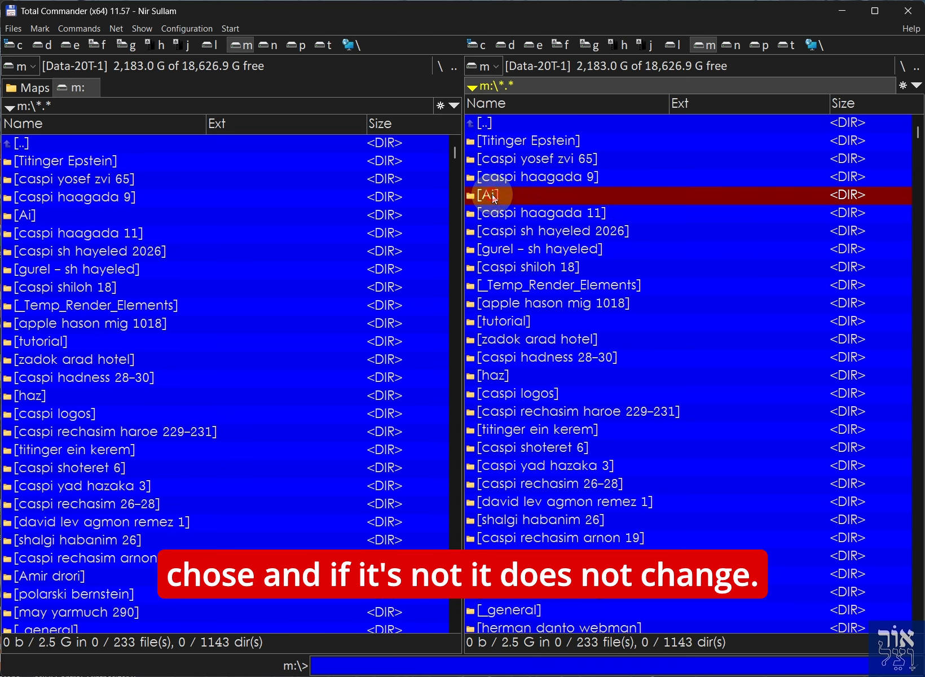
{"action": "key", "text": "Return"}
{"action": "key", "text": "Return"}
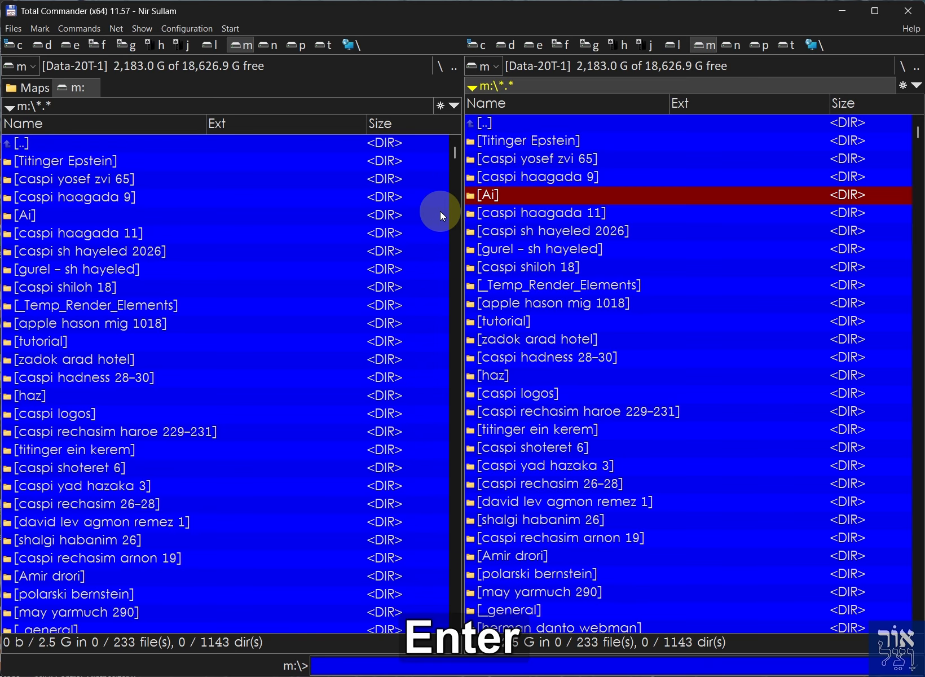
Add a new rule in the Auto Switch Mode options
{"action": "left_click", "coordinate": [169, 28]}
{"action": "left_click", "coordinate": [176, 45]}
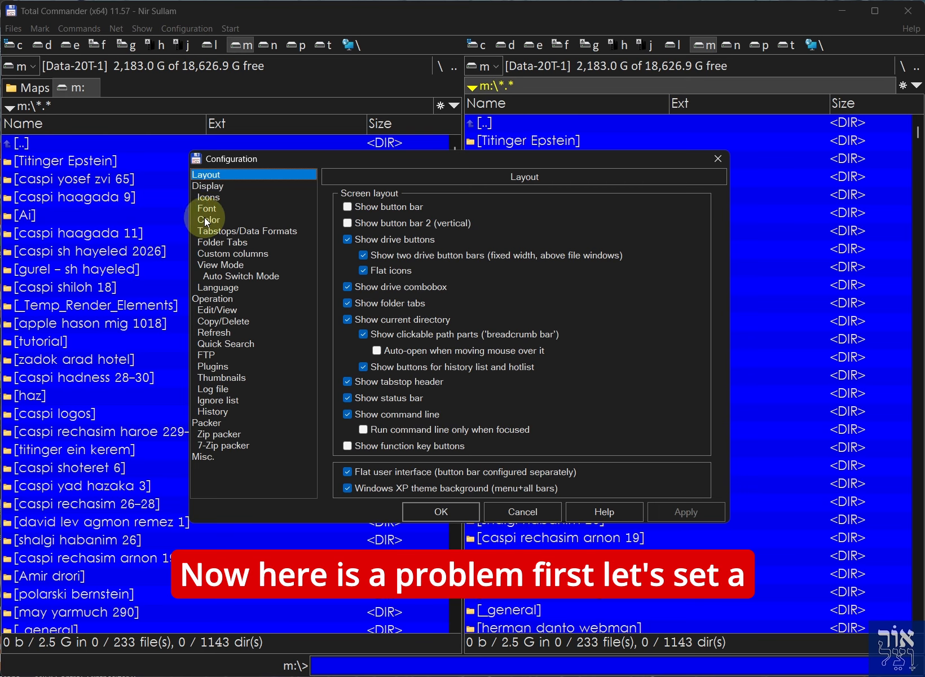
{"action": "left_click", "coordinate": [210, 276]}
{"action": "left_click_drag", "start_coordinate": [339, 159], "coordinate": [384, 205]}
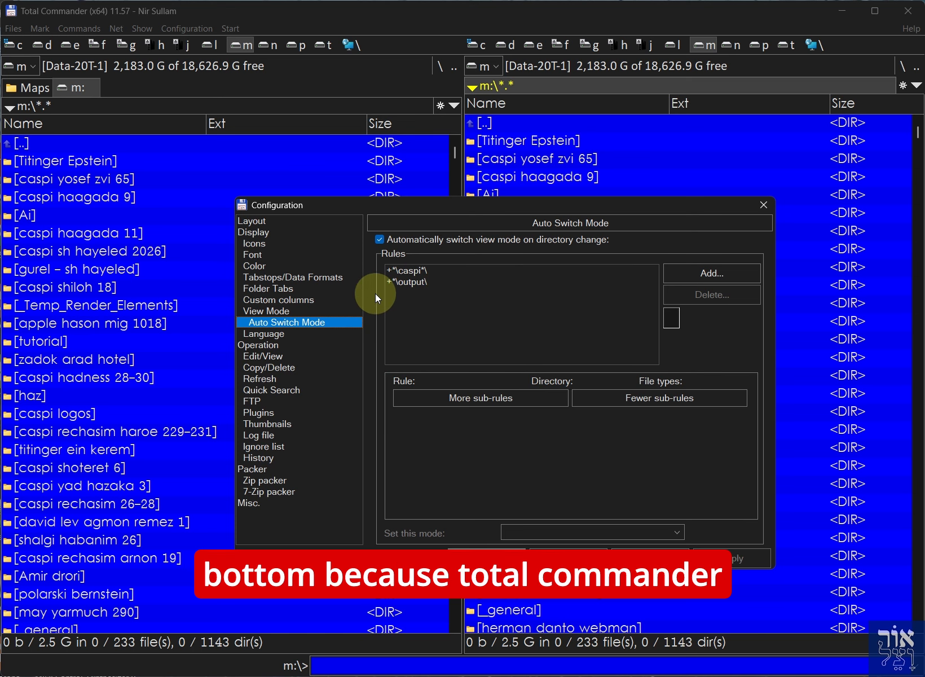
{"action": "left_click", "coordinate": [711, 274]}
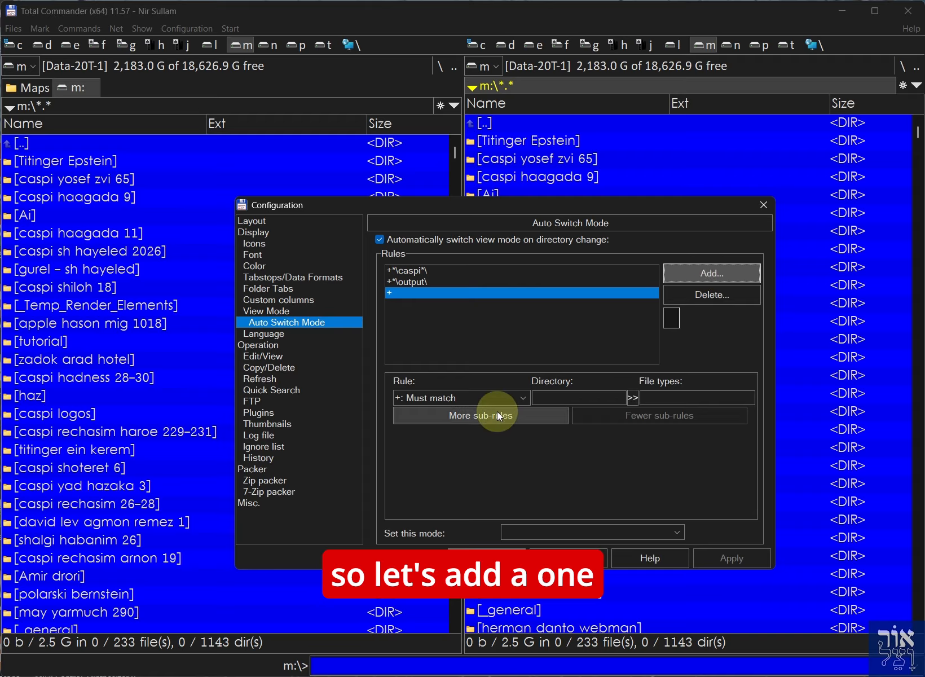
Set the new rule's directory to *.* with the Default view mode and save
{"action": "left_click", "coordinate": [556, 396]}
{"action": "type", "text": "*.**"}
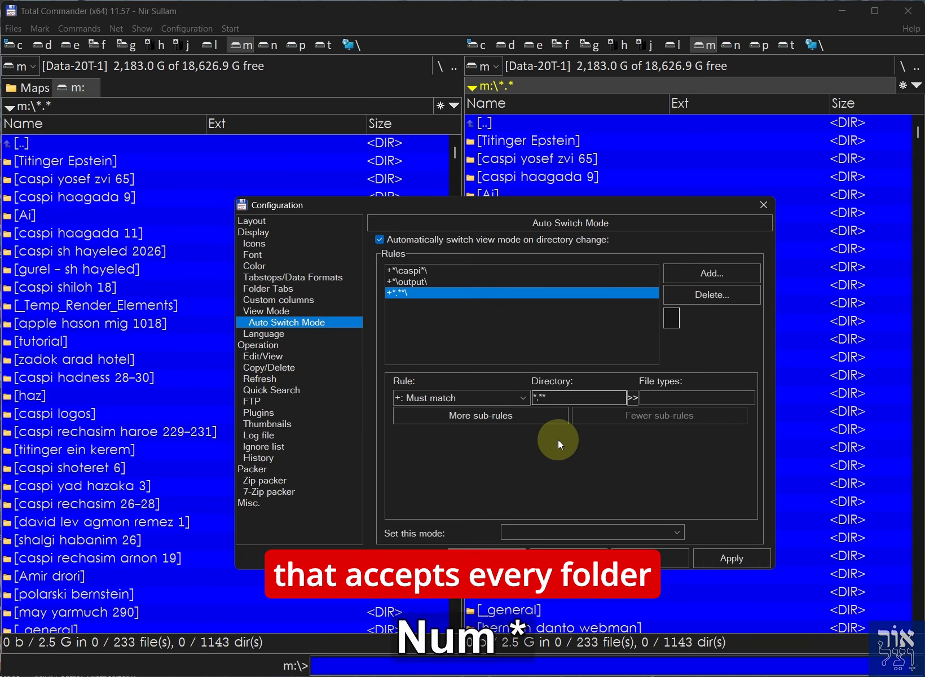
{"action": "key", "text": "BackSpace"}
{"action": "left_click", "coordinate": [736, 556]}
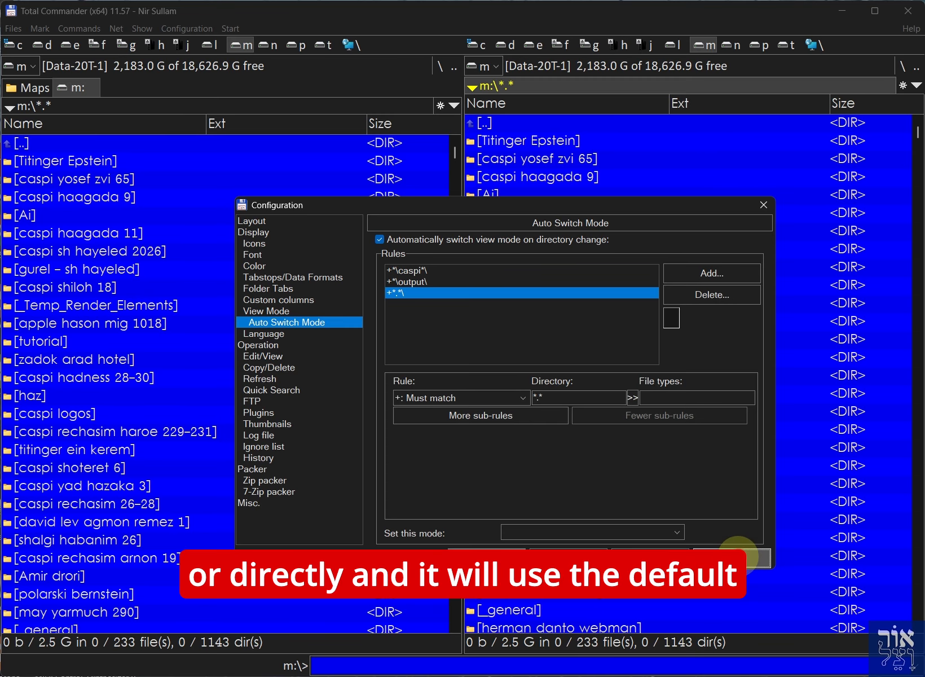
{"action": "left_click", "coordinate": [539, 532]}
{"action": "left_click", "coordinate": [537, 546]}
{"action": "left_click", "coordinate": [502, 555]}
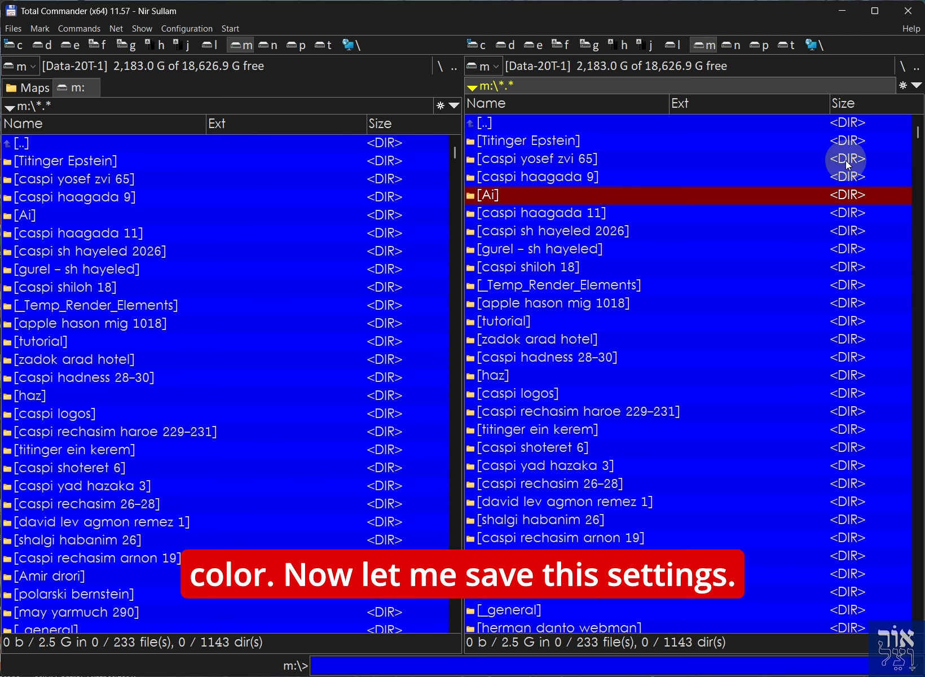
Save the current settings via Configuration > Save Settings
{"action": "left_click", "coordinate": [183, 29]}
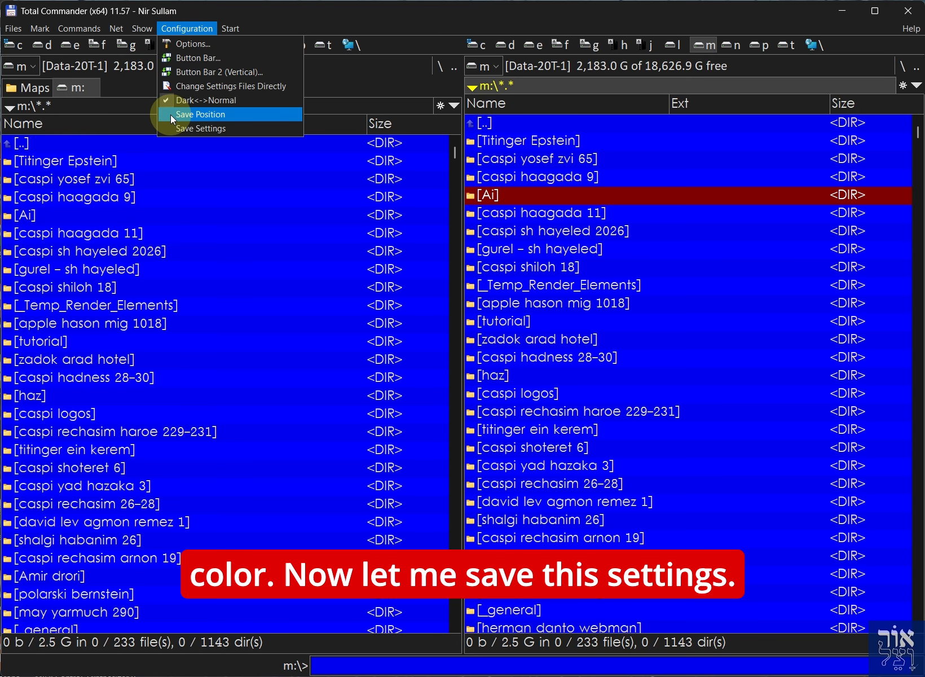
{"action": "left_click", "coordinate": [170, 115]}
{"action": "left_click", "coordinate": [183, 28]}
{"action": "left_click", "coordinate": [186, 44]}
{"action": "left_click", "coordinate": [437, 518]}
Open caspi sh hayeled 2026 and its output folder, then return to caspi sh hayeled 2026
{"action": "left_click", "coordinate": [533, 233]}
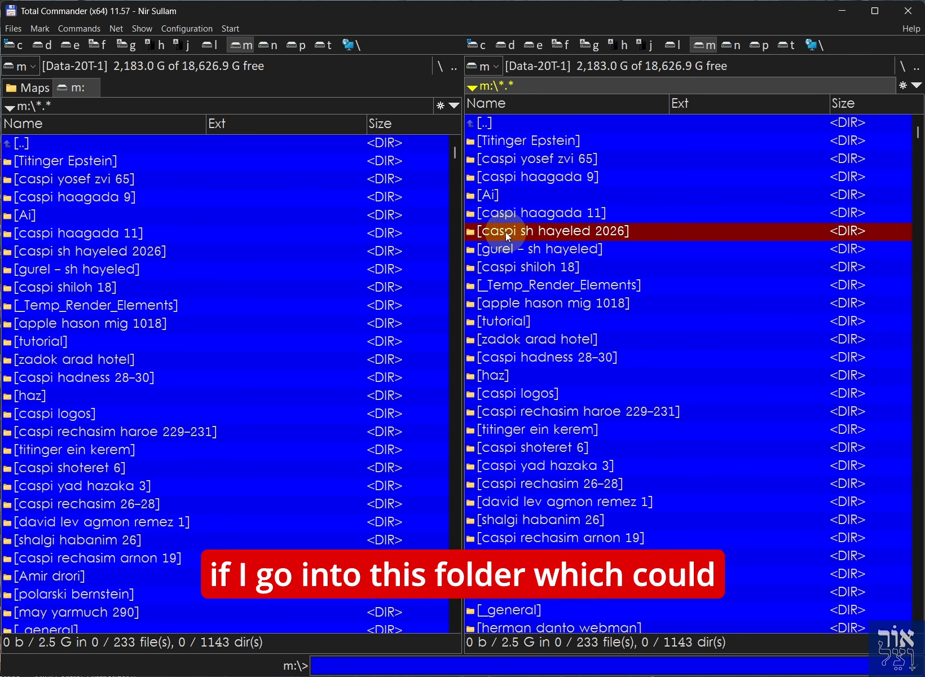
{"action": "key", "text": "Return"}
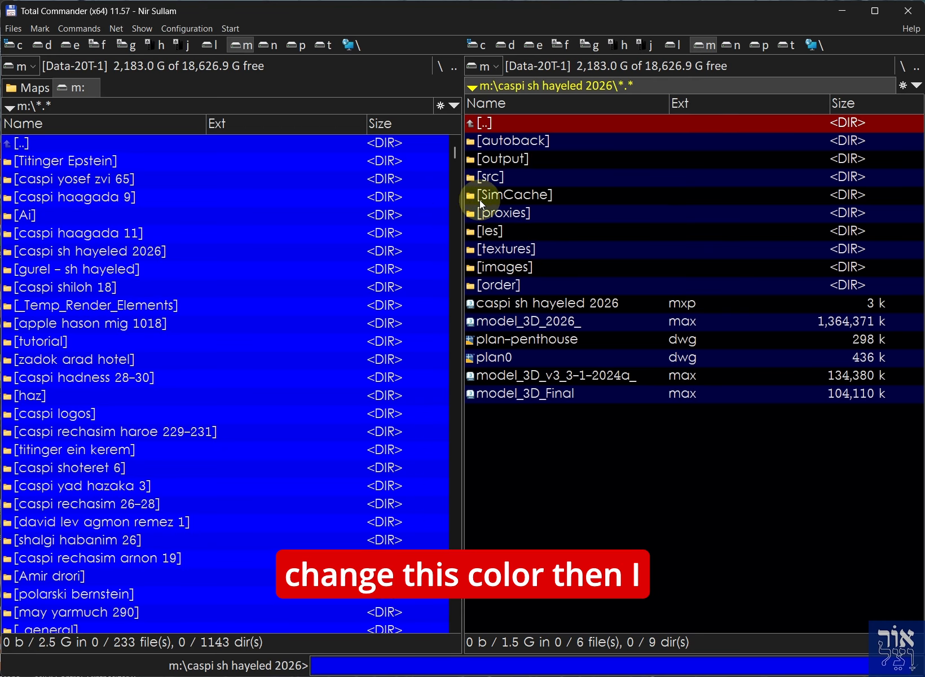
{"action": "left_click", "coordinate": [496, 162]}
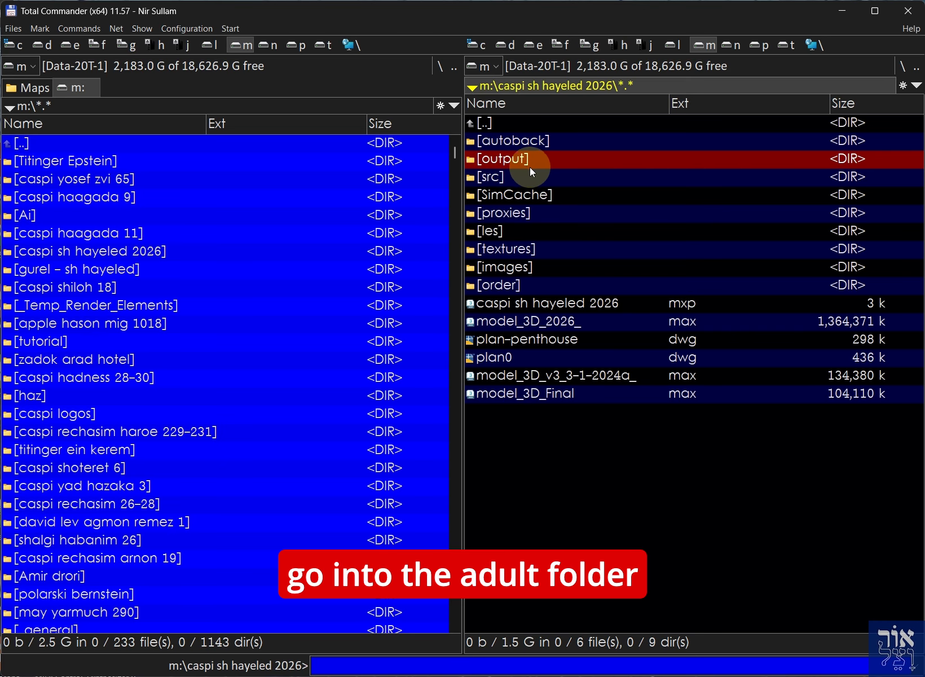
{"action": "key", "text": "Return"}
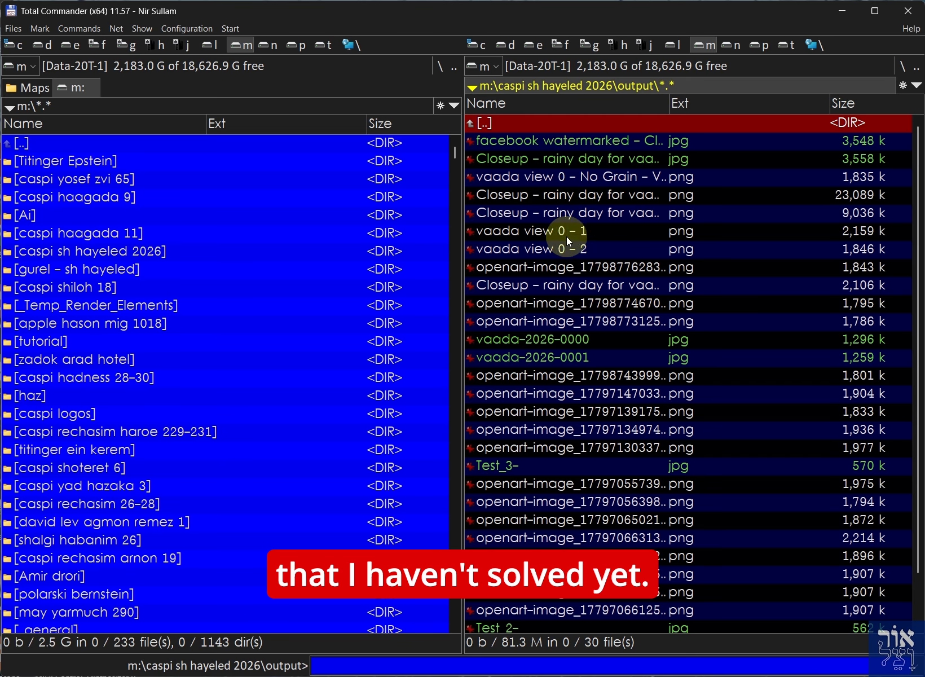
{"action": "key", "text": "Return"}
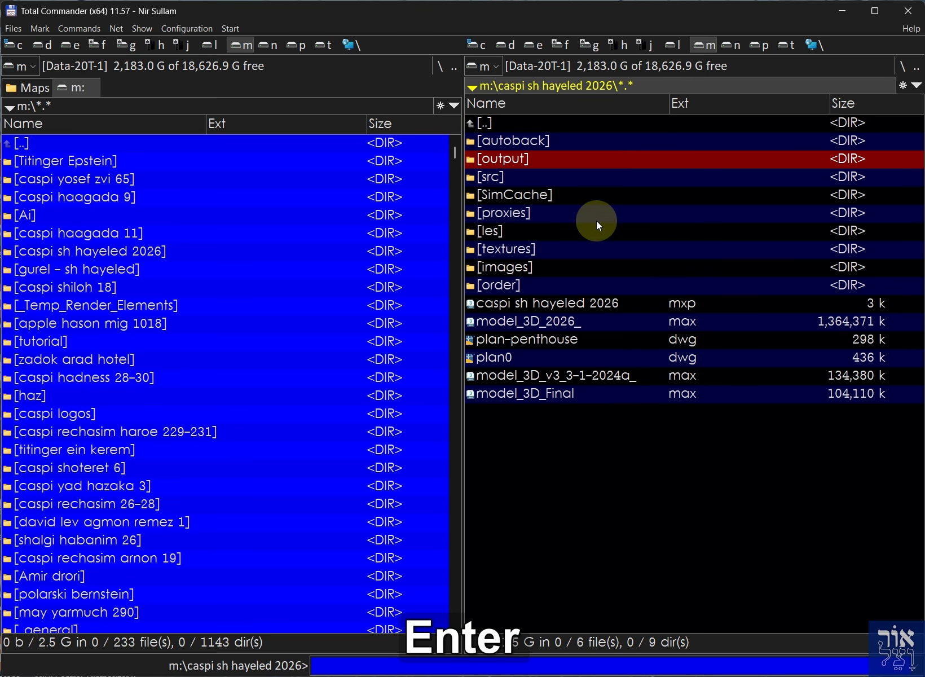
{"action": "left_click", "coordinate": [184, 30]}
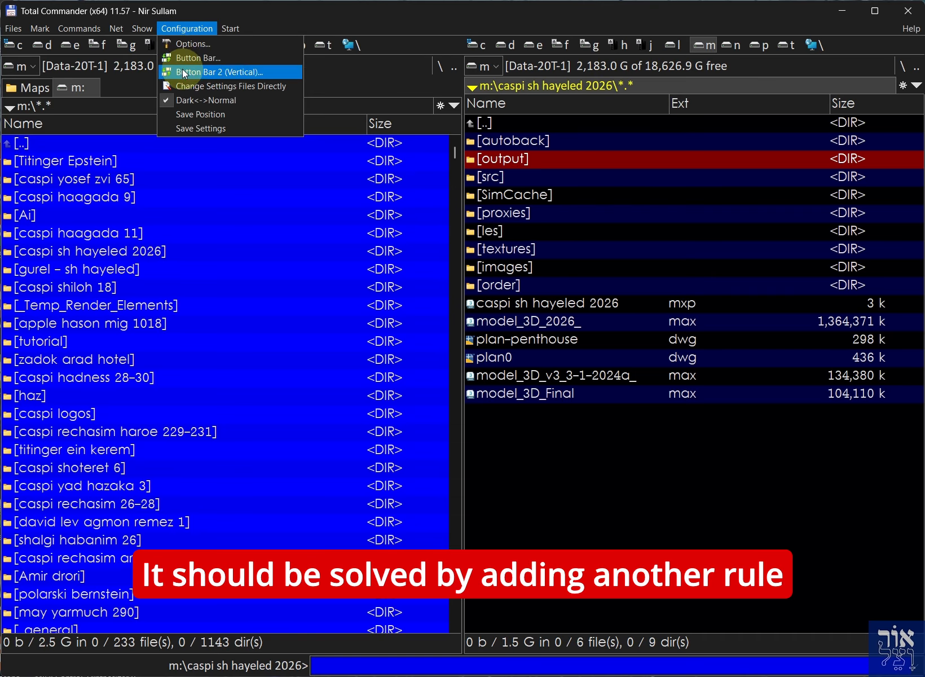
Inspect the output (Thumbnails), caspi (Blue Colors) and *.* (Default) auto-switch rules
{"action": "left_click", "coordinate": [178, 48]}
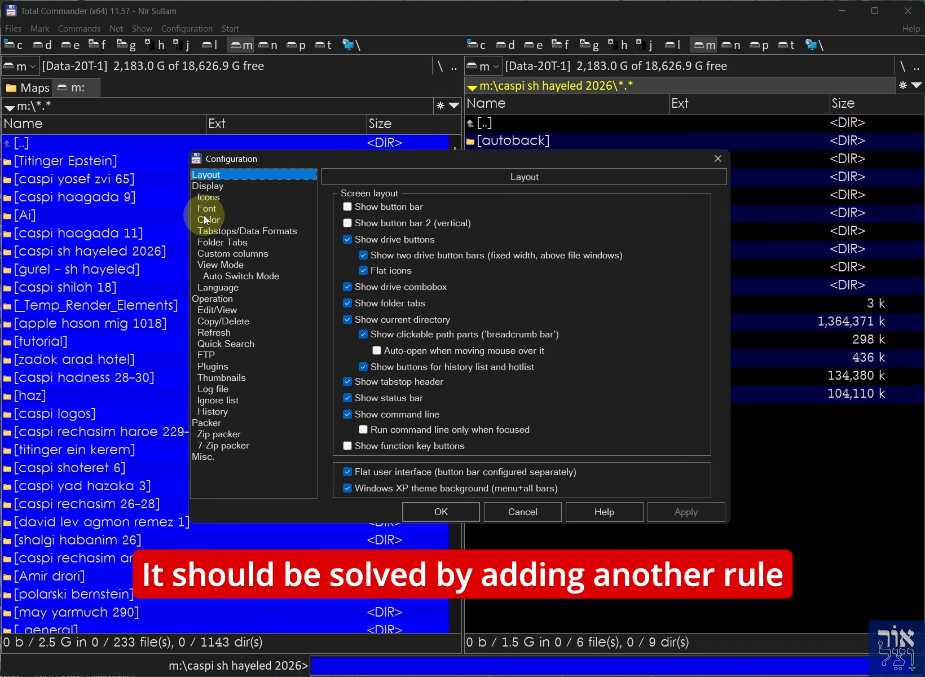
{"action": "left_click", "coordinate": [233, 277]}
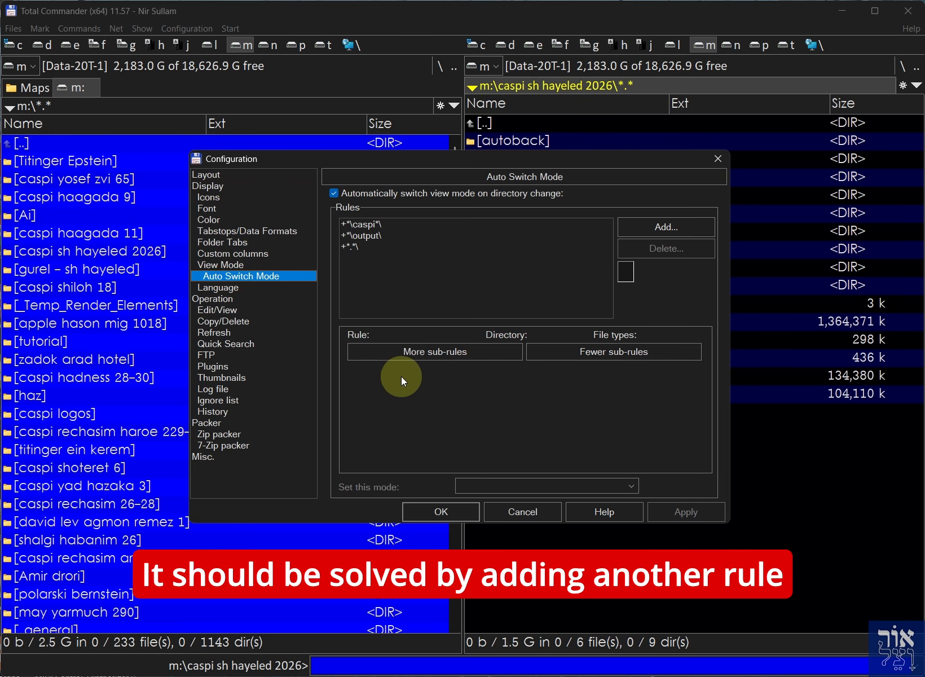
{"action": "left_click", "coordinate": [362, 235]}
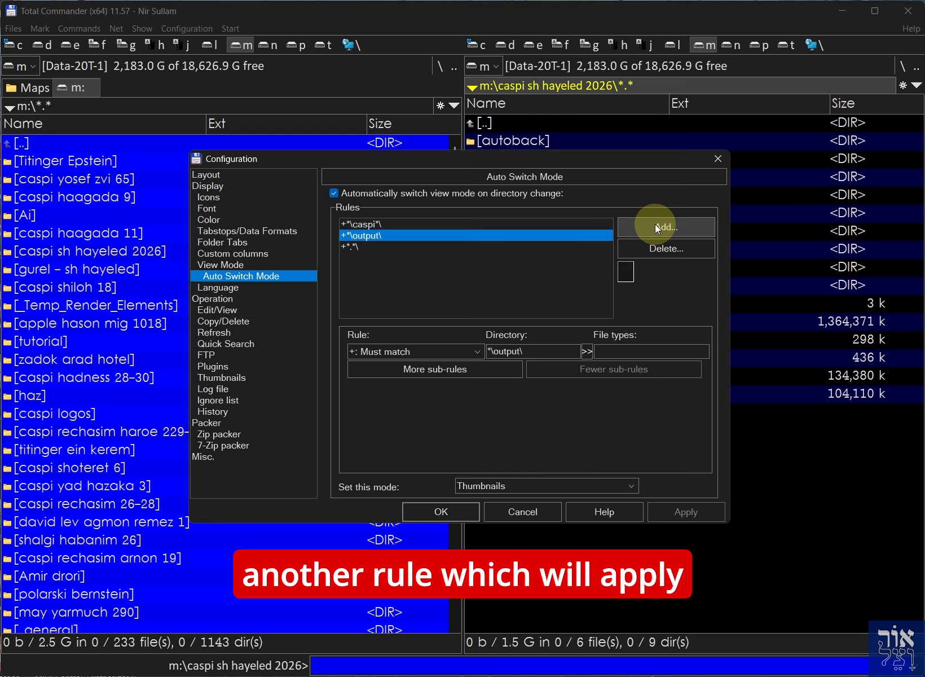
{"action": "left_click", "coordinate": [365, 224]}
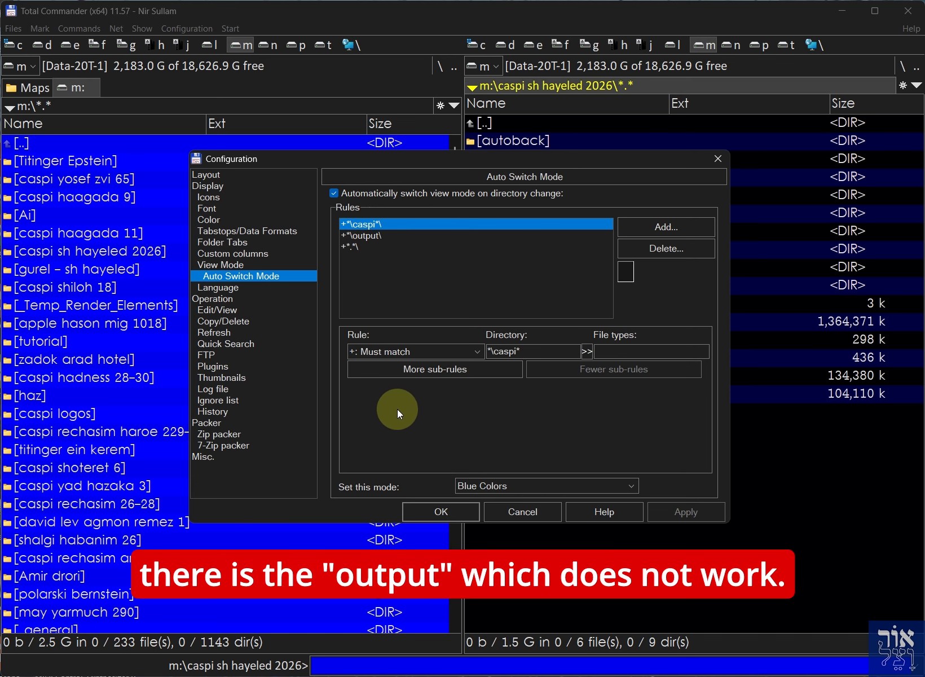
{"action": "left_click", "coordinate": [354, 246]}
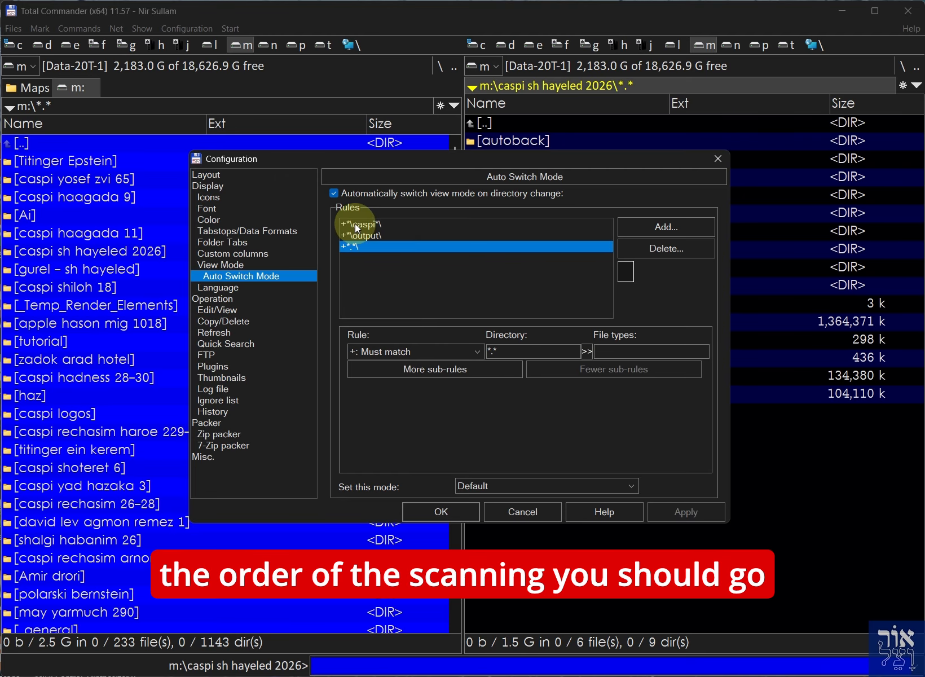
Move the *.* rule to the top and back to the bottom, then apply and save
{"action": "left_click", "coordinate": [625, 265]}
{"action": "left_click", "coordinate": [625, 265]}
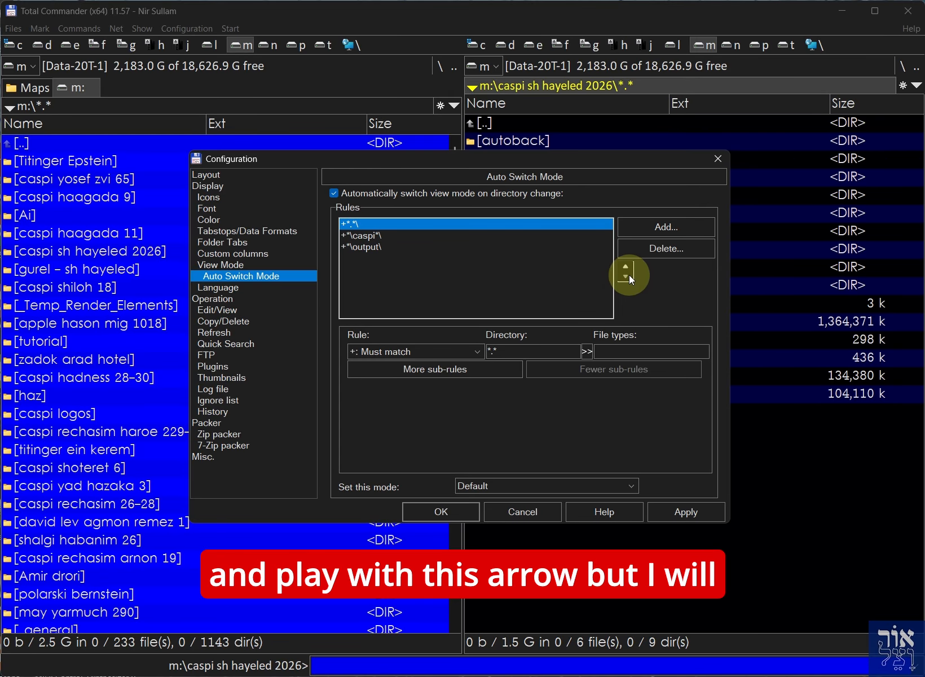
{"action": "left_click", "coordinate": [626, 276]}
{"action": "left_click", "coordinate": [627, 276]}
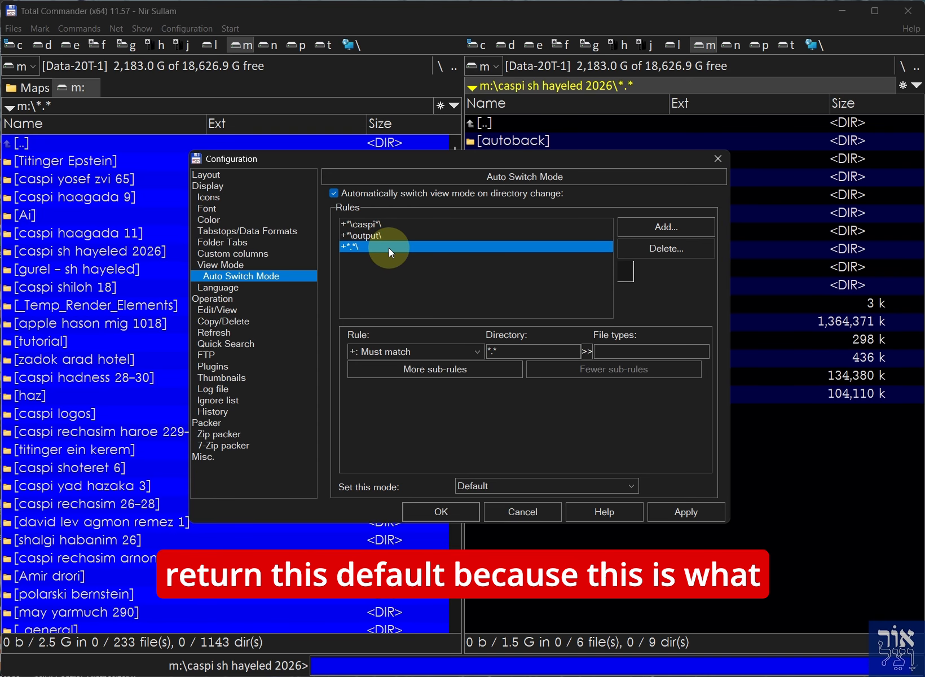
{"action": "left_click_drag", "start_coordinate": [358, 159], "coordinate": [329, 182]}
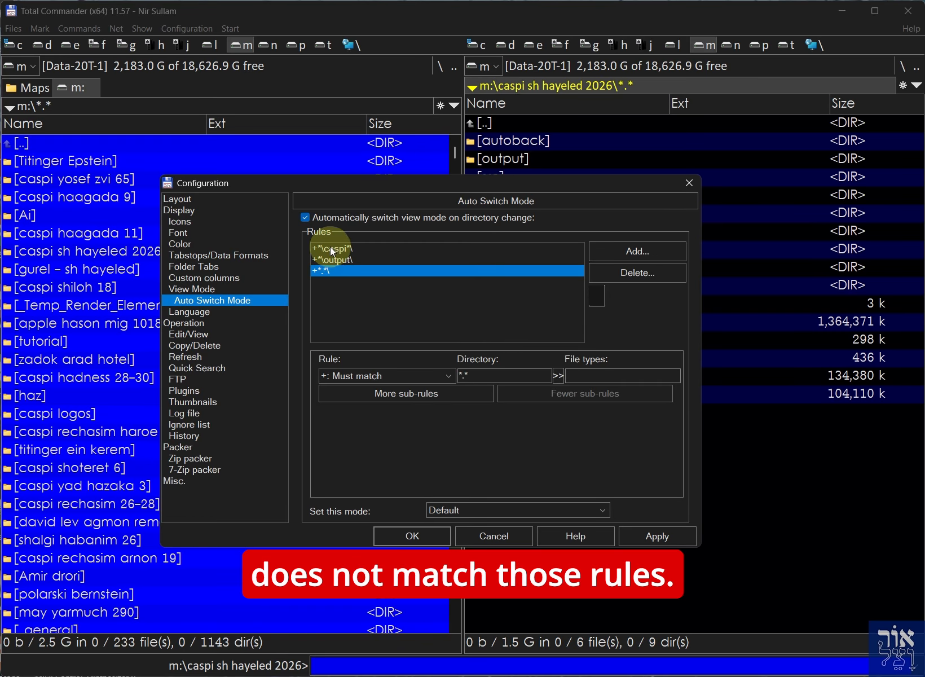
{"action": "left_click", "coordinate": [643, 540]}
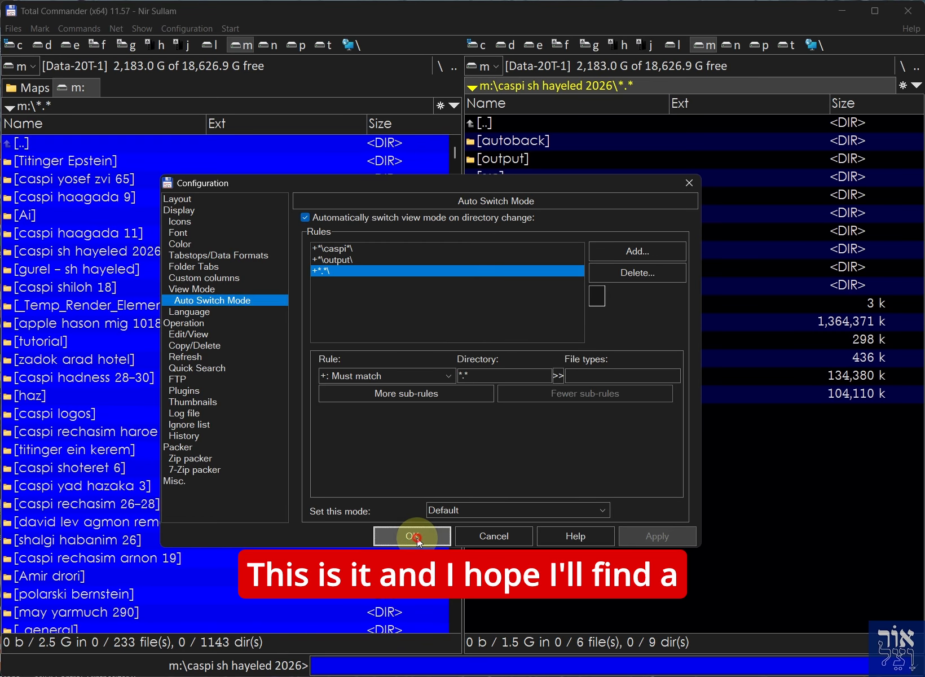
{"action": "left_click", "coordinate": [413, 536]}
Navigate the right panel back to the m:\ root listing
{"action": "key", "text": "Return"}
{"action": "key", "text": "Return"}
{"action": "key", "text": "Up"}
{"action": "key", "text": "Up"}
{"action": "key", "text": "Return"}
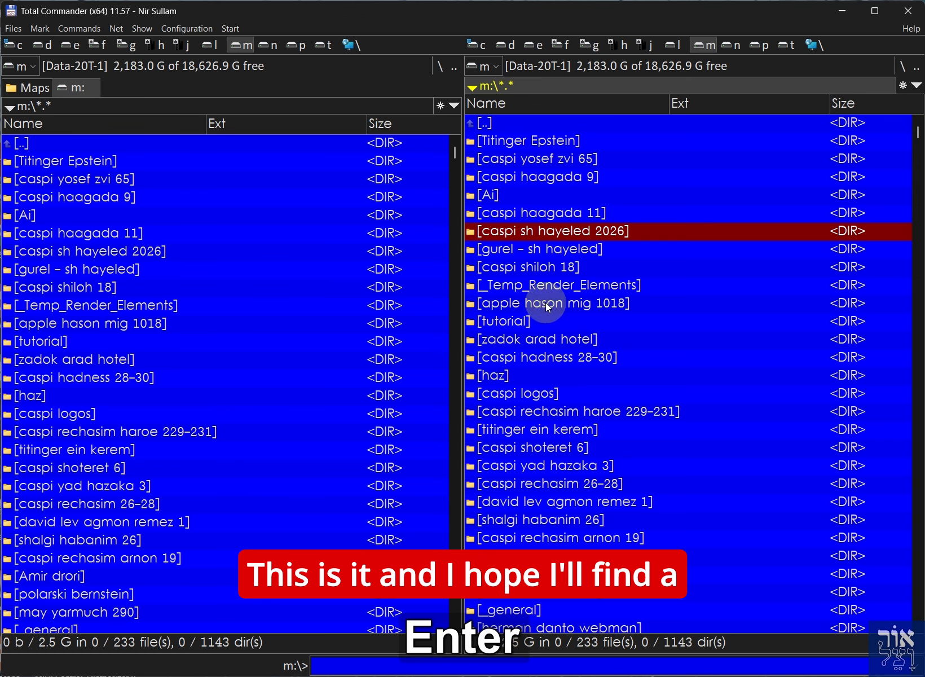